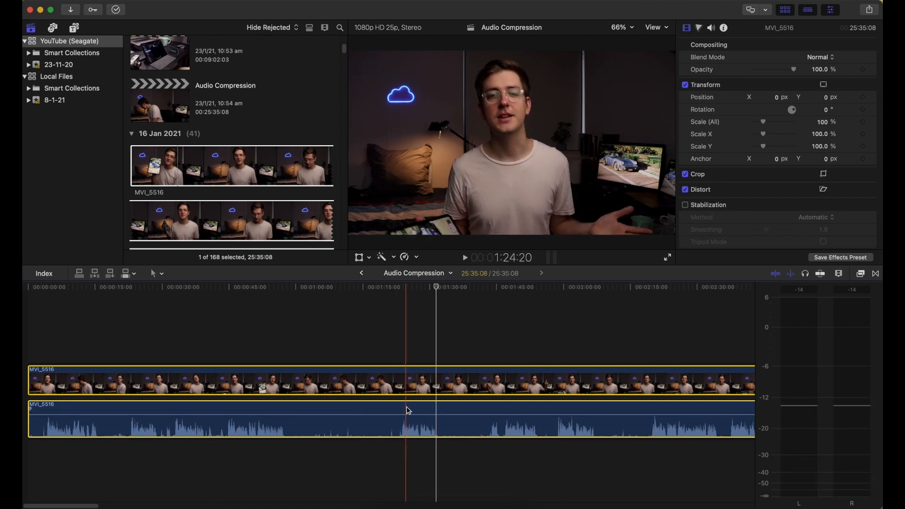
# Step: Apply the Logic Compressor from the Levels audio effects to the MVI_5516 clip in the timeline
pyautogui.press('space')
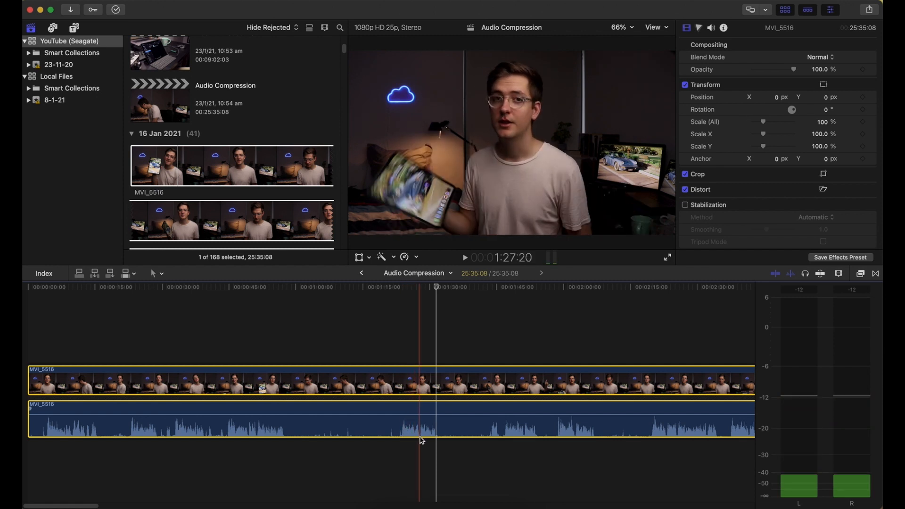
pyautogui.click(860, 274)
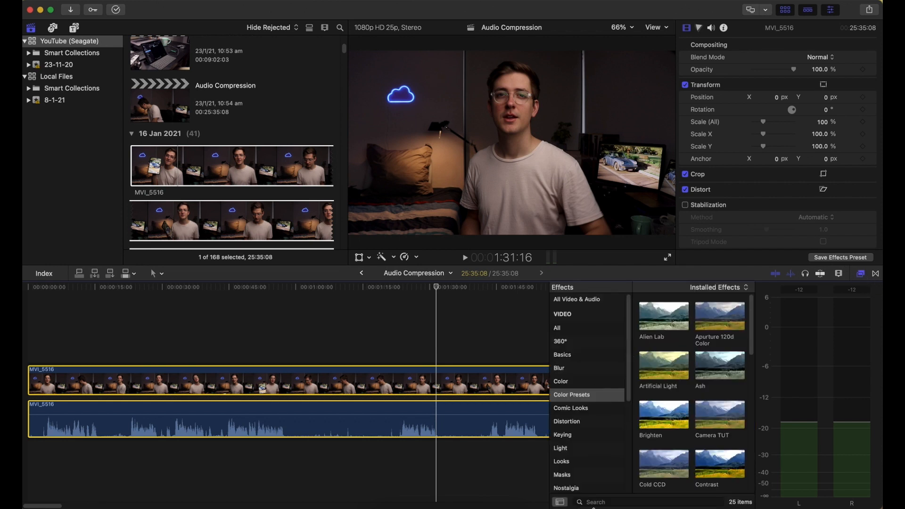
pyautogui.scroll(-6, 600, 416)
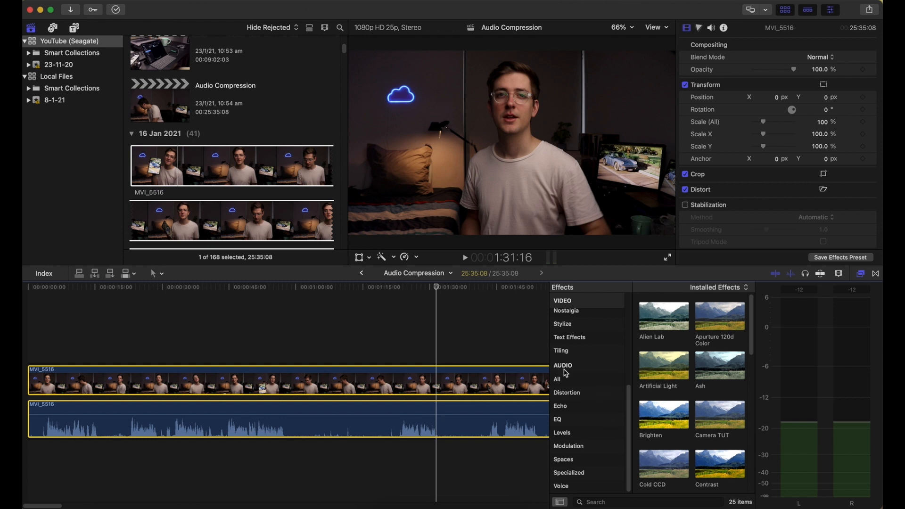
pyautogui.click(580, 430)
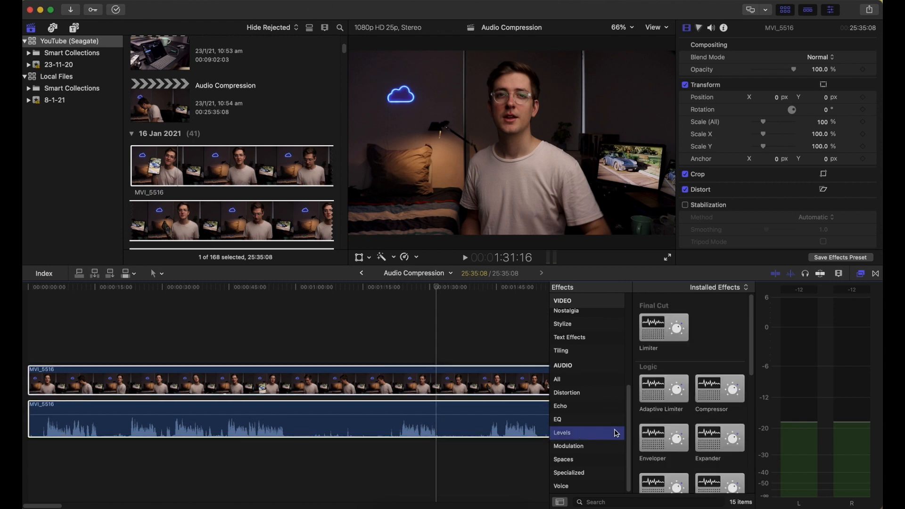
pyautogui.click(714, 389)
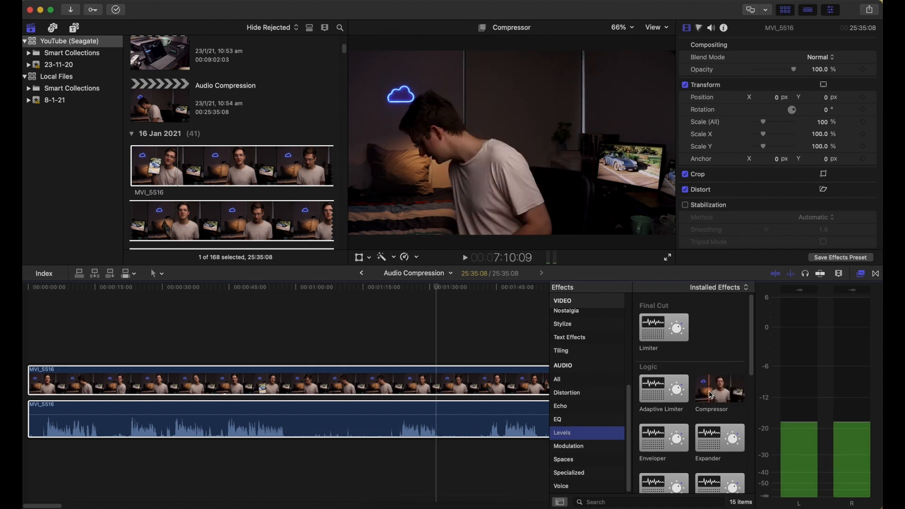
pyautogui.moveTo(712, 391); pyautogui.dragTo(398, 419)
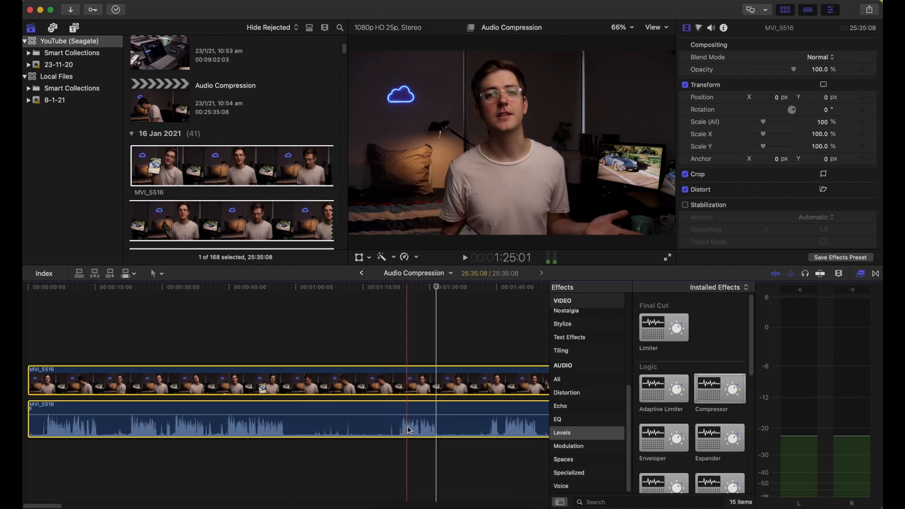
# Step: Open the Compressor effect's editor for the clip and move it clear of the timeline clips
pyautogui.click(712, 29)
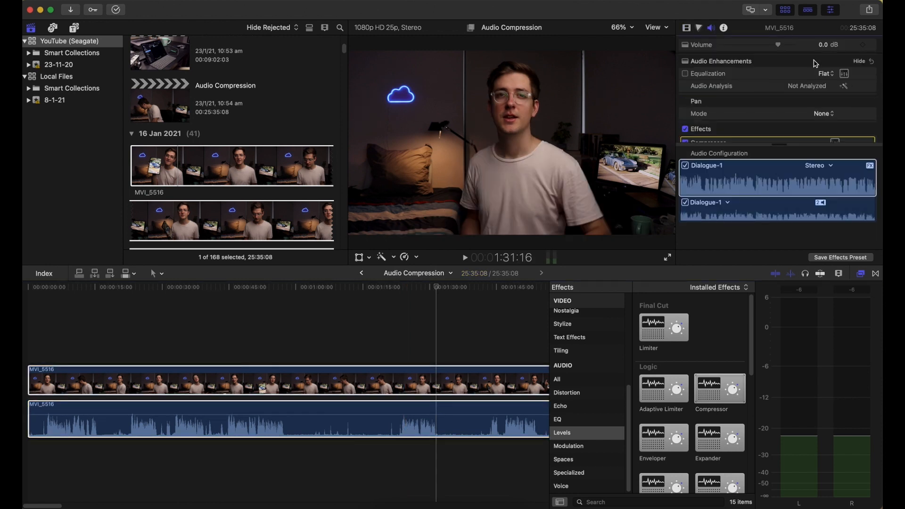
pyautogui.scroll(-2, 798, 112)
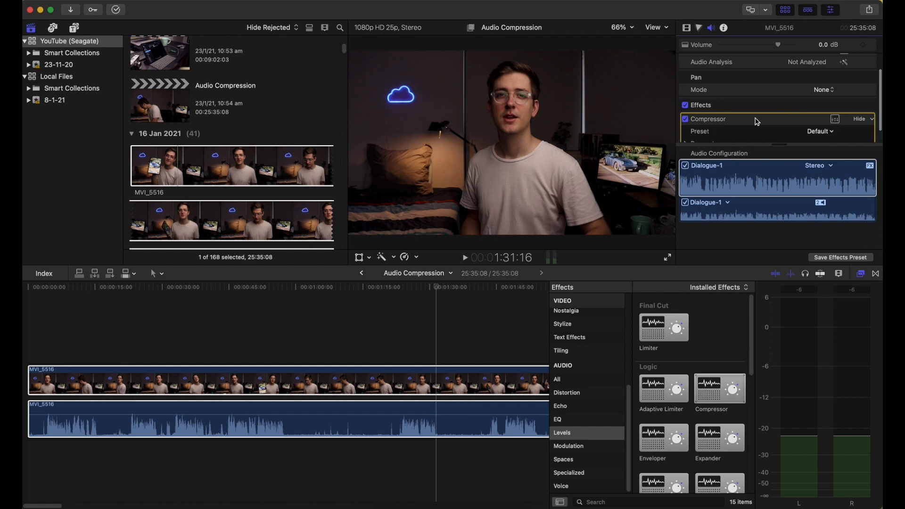
pyautogui.click(836, 119)
pyautogui.moveTo(366, 208); pyautogui.dragTo(465, 33)
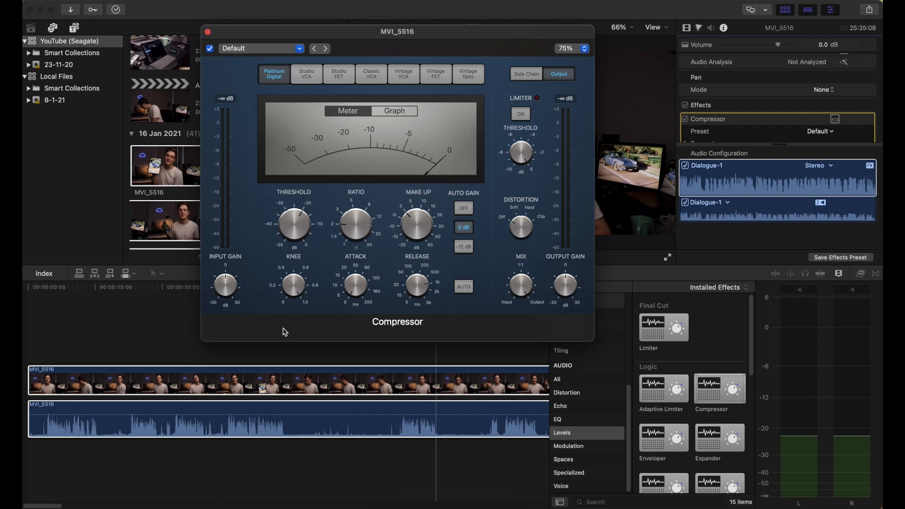
pyautogui.click(431, 355)
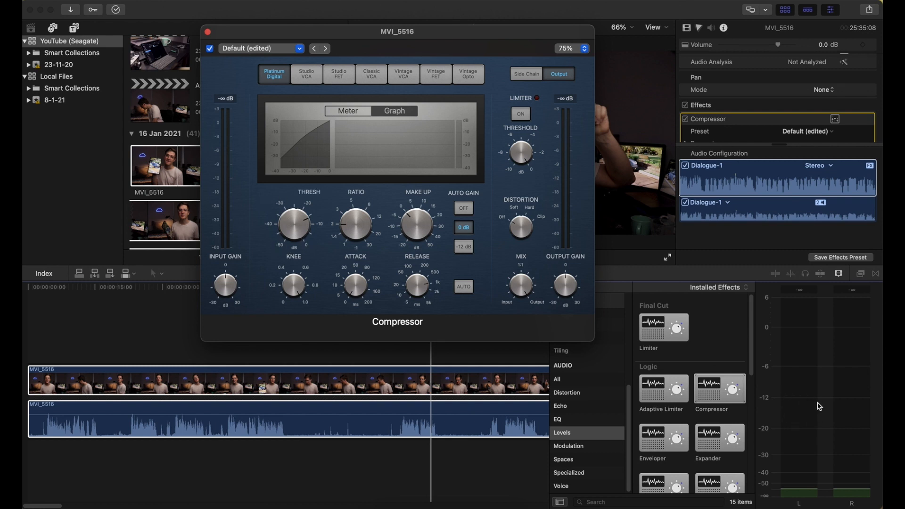
# Step: Set the Compressor's threshold to -15 dB with a ratio of 2.0:1
pyautogui.moveTo(295, 231)
pyautogui.moveTo(295, 224); pyautogui.dragTo(295, 227)
pyautogui.moveTo(366, 222)
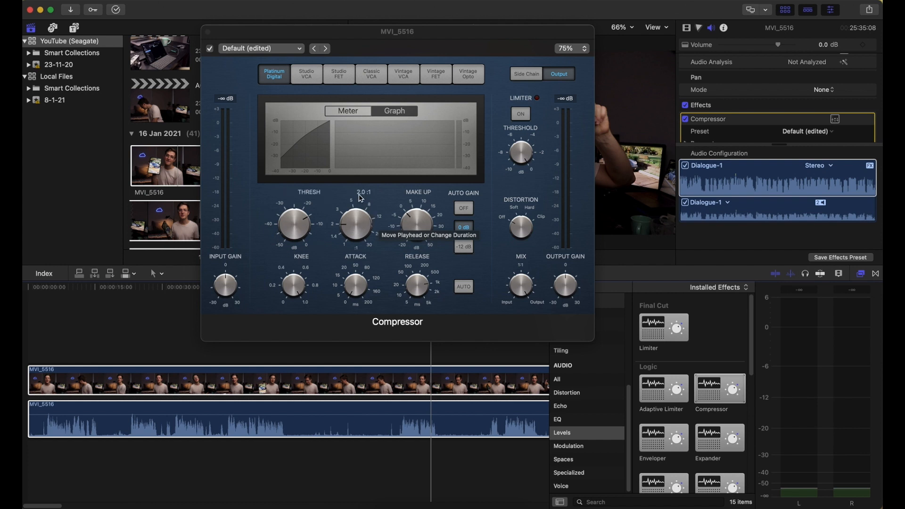
pyautogui.moveTo(311, 223)
pyautogui.click(356, 226)
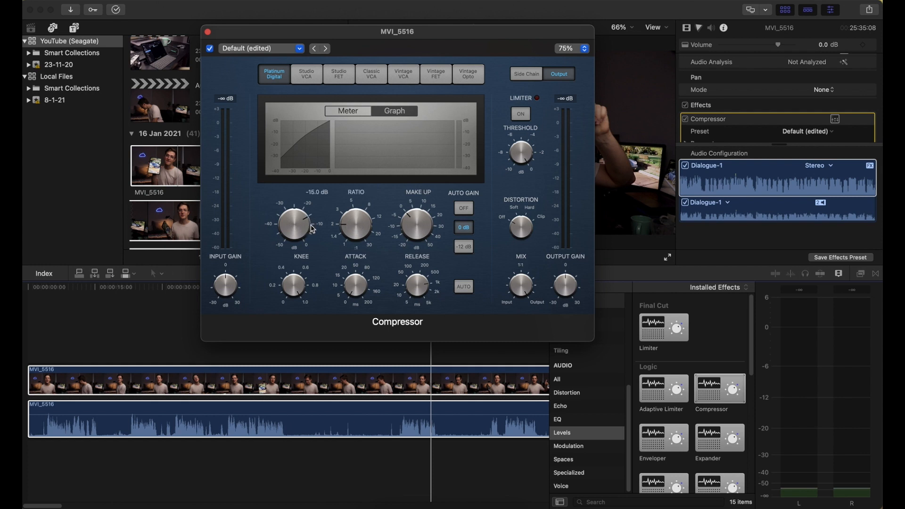
pyautogui.moveTo(358, 224)
pyautogui.moveTo(358, 224); pyautogui.dragTo(355, 216)
# Step: Raise the Compressor's make-up gain to about 4 dB
pyautogui.moveTo(415, 216)
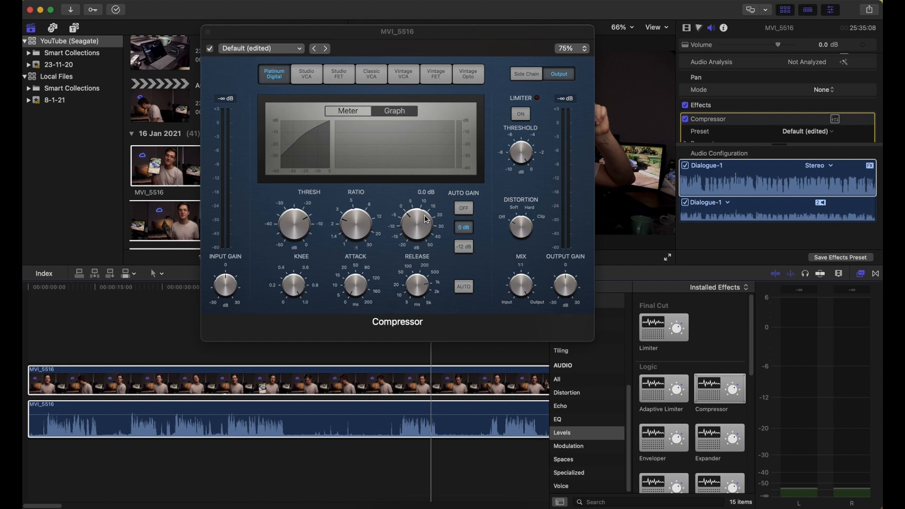
pyautogui.moveTo(427, 220); pyautogui.dragTo(432, 212)
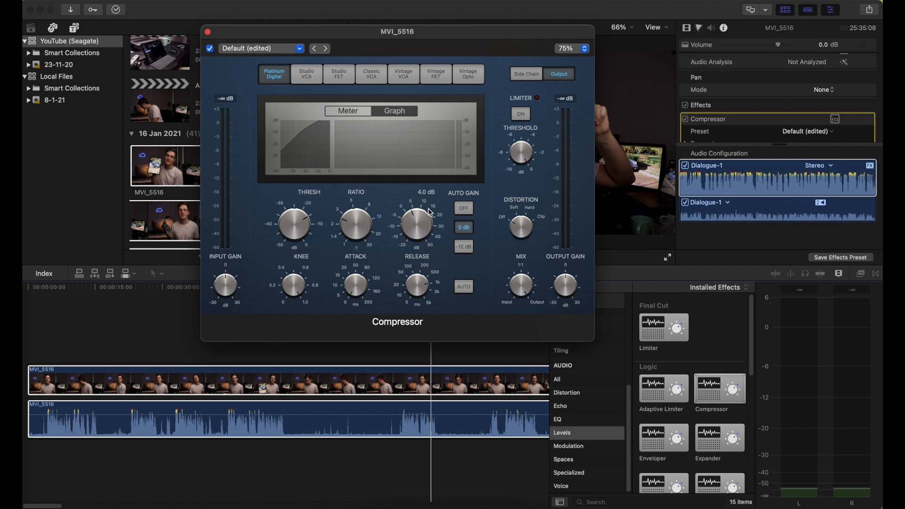
pyautogui.moveTo(429, 211); pyautogui.dragTo(430, 213)
# Step: Try a hard knee on the compression curve, then set the Compressor's knee to 1.0
pyautogui.moveTo(304, 286)
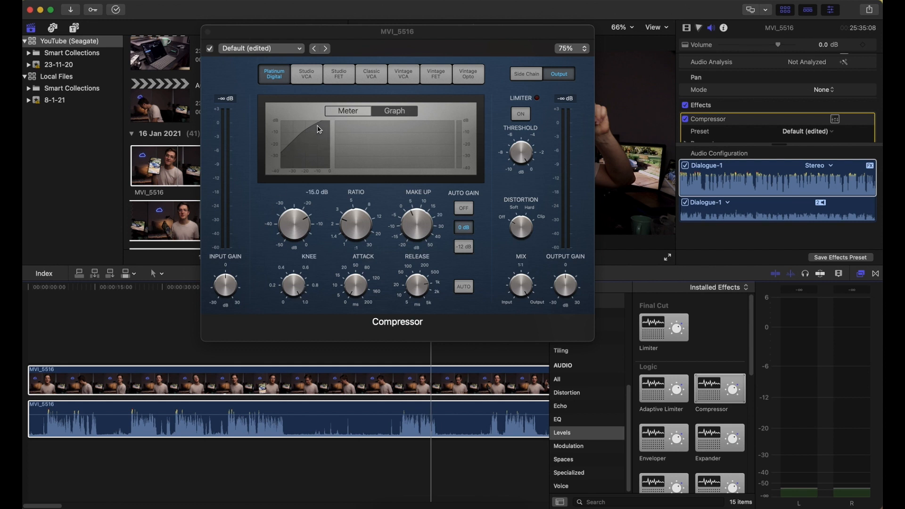
pyautogui.click(300, 289)
pyautogui.moveTo(300, 294); pyautogui.dragTo(301, 307)
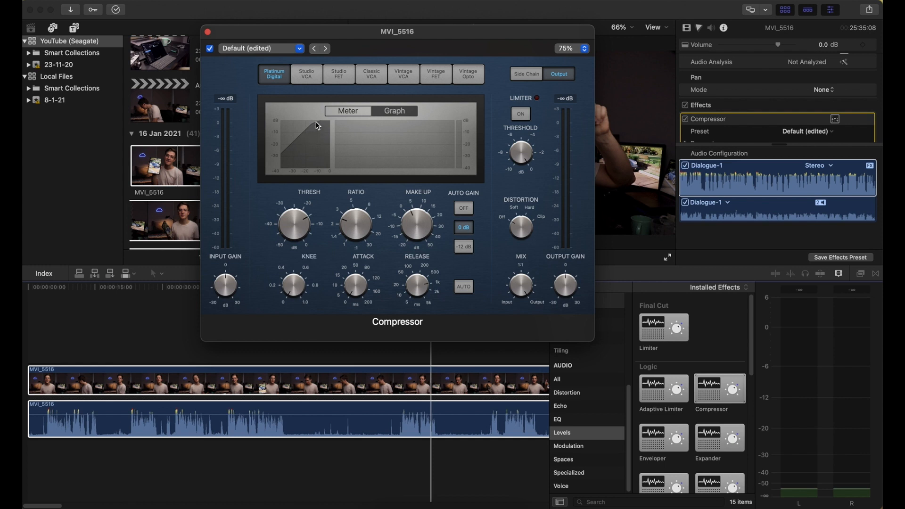
pyautogui.moveTo(294, 288); pyautogui.dragTo(295, 276)
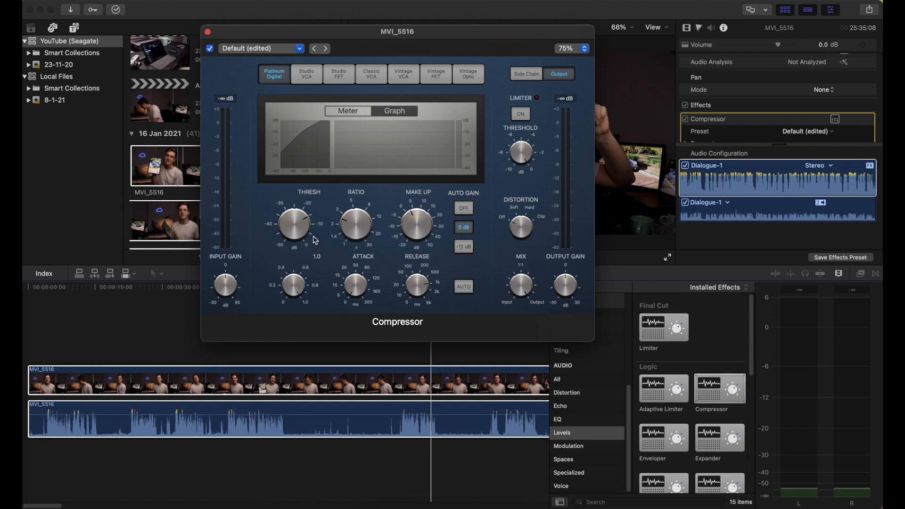
pyautogui.moveTo(301, 289)
pyautogui.mouseDown()
pyautogui.moveTo(301, 297)
pyautogui.moveTo(301, 216)
pyautogui.moveTo(296, 290)
pyautogui.mouseUp()
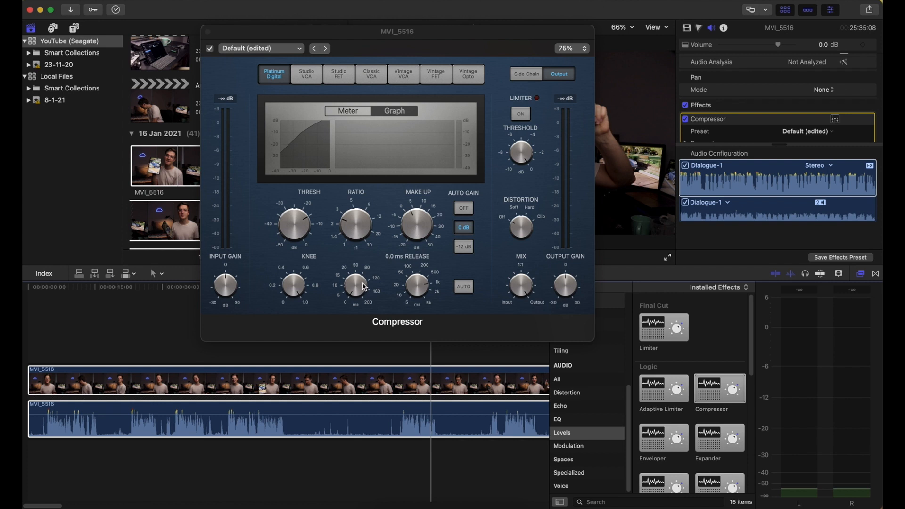
# Step: Adjust the Compressor's attack and release times
pyautogui.click(364, 286)
pyautogui.moveTo(358, 286); pyautogui.dragTo(357, 284)
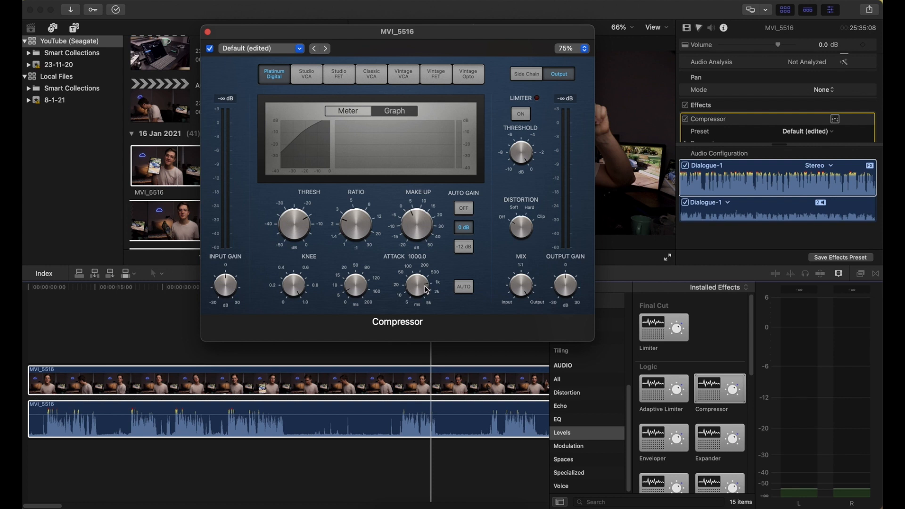
pyautogui.moveTo(426, 282); pyautogui.dragTo(440, 335)
# Step: Play the compressed dialogue around 1:30 to check its peaks, and return the playhead to before the speech
pyautogui.click(426, 352)
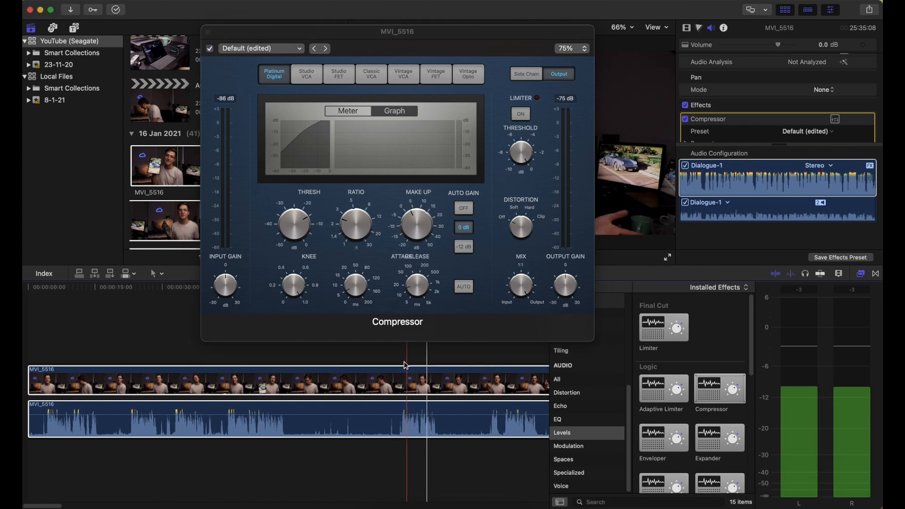
pyautogui.press('space')
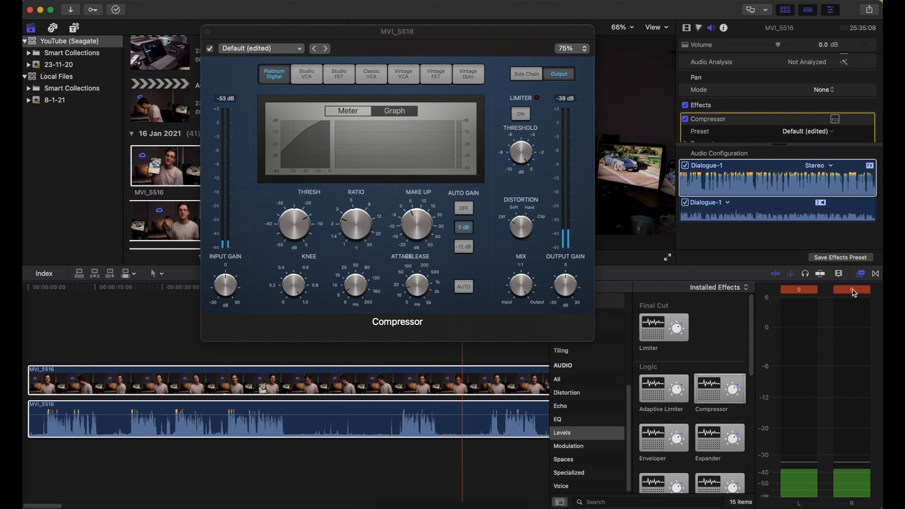
pyautogui.click(395, 353)
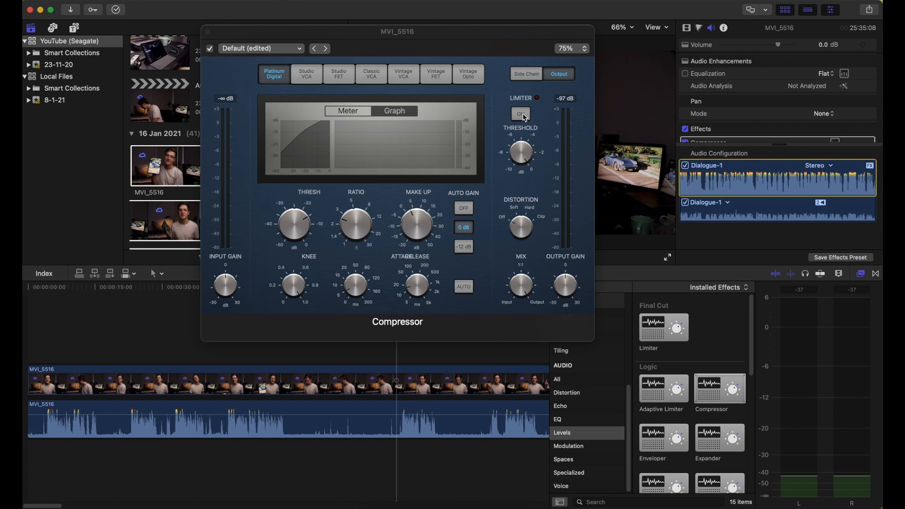
# Step: Turn on the Compressor's limiter, play the dialogue to check the levels, and close the effect editor
pyautogui.click(522, 114)
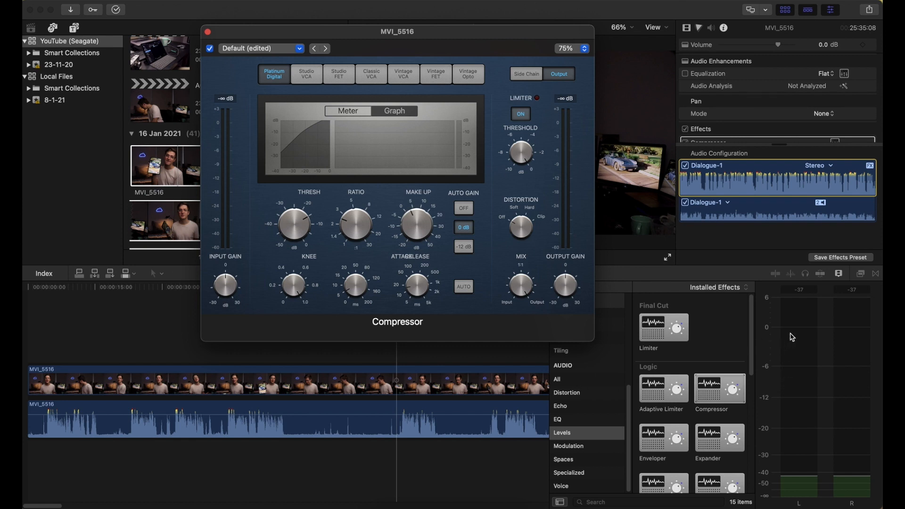
pyautogui.click(400, 358)
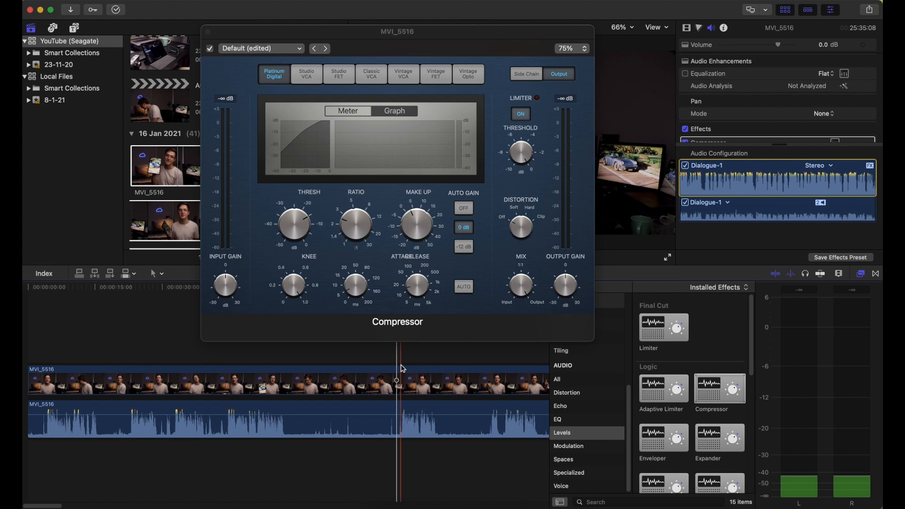
pyautogui.press('space')
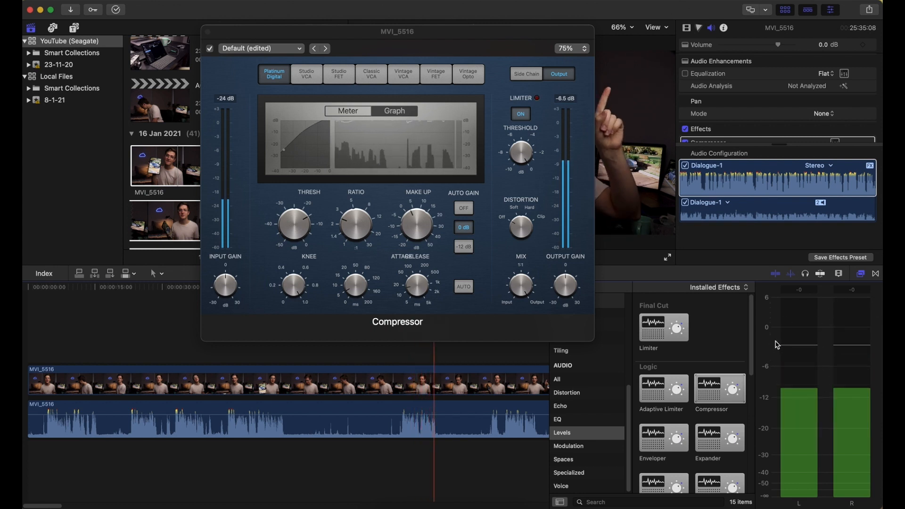
pyautogui.press('space')
pyautogui.click(207, 32)
# Step: Disable the Compressor effect and play the dialogue from about 1:23 to hear the unprocessed audio
pyautogui.moveTo(399, 287); pyautogui.dragTo(401, 292)
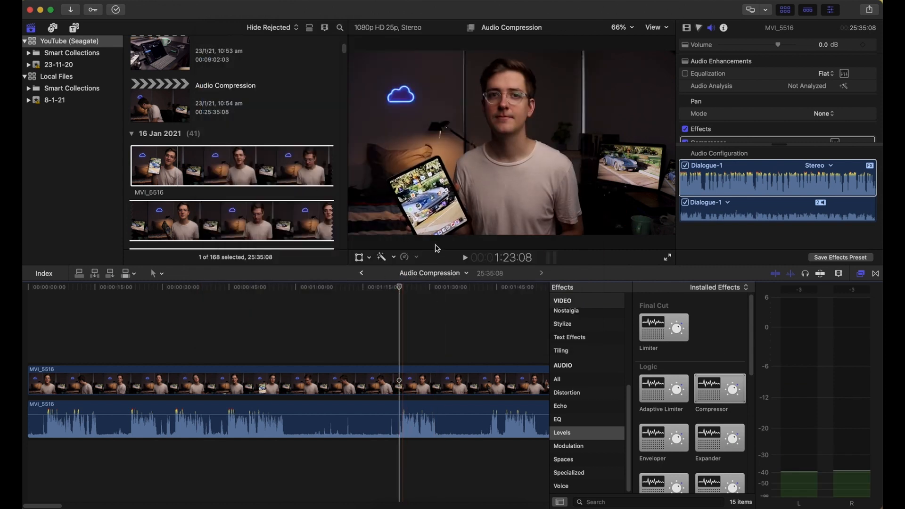
pyautogui.scroll(-2, 707, 140)
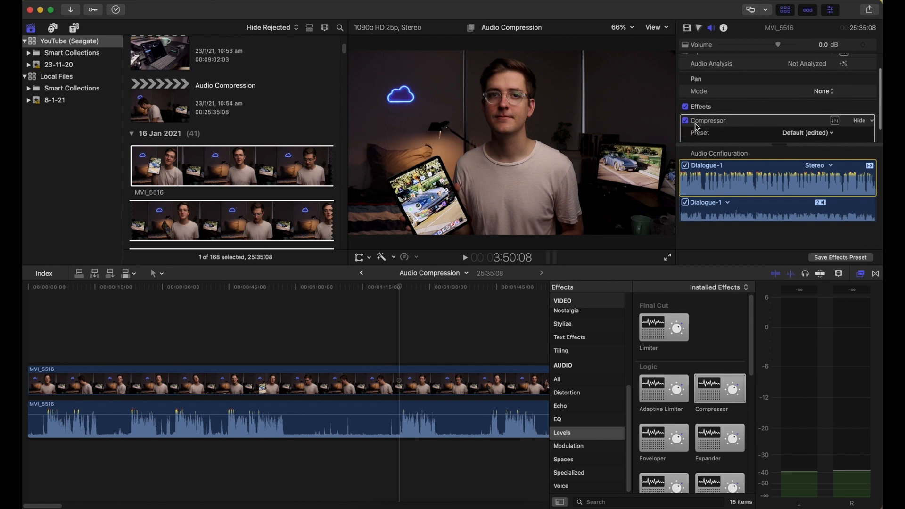
pyautogui.click(685, 120)
pyautogui.press('space')
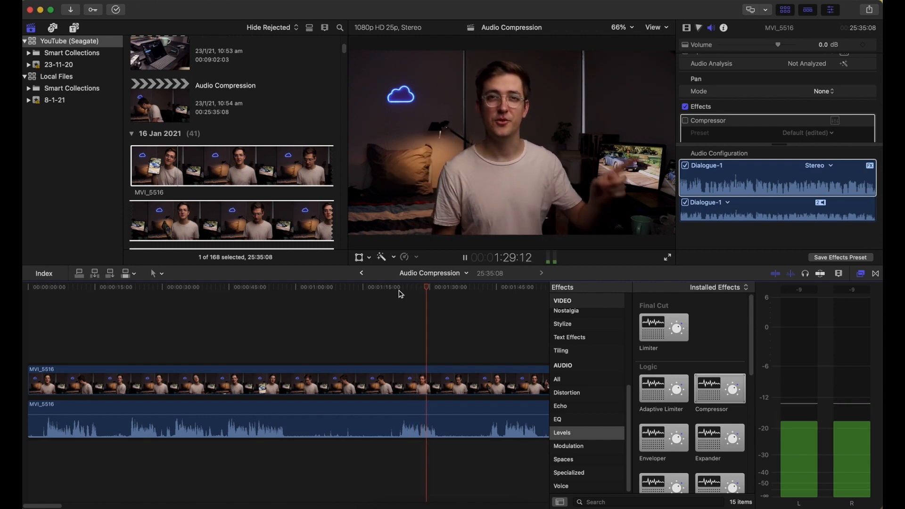
pyautogui.click(402, 292)
pyautogui.click(398, 288)
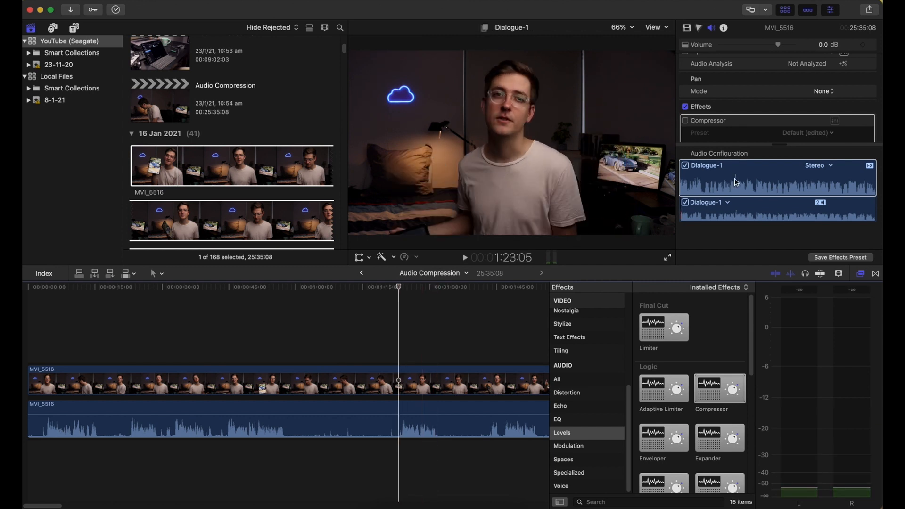
# Step: Re-enable the Compressor effect and play the same dialogue section from about 1:23 for comparison
pyautogui.click(685, 120)
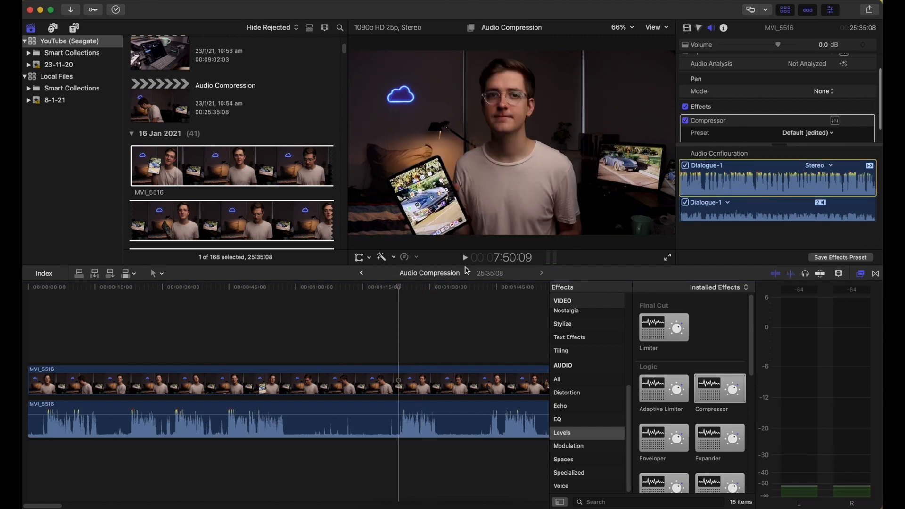
pyautogui.press('space')
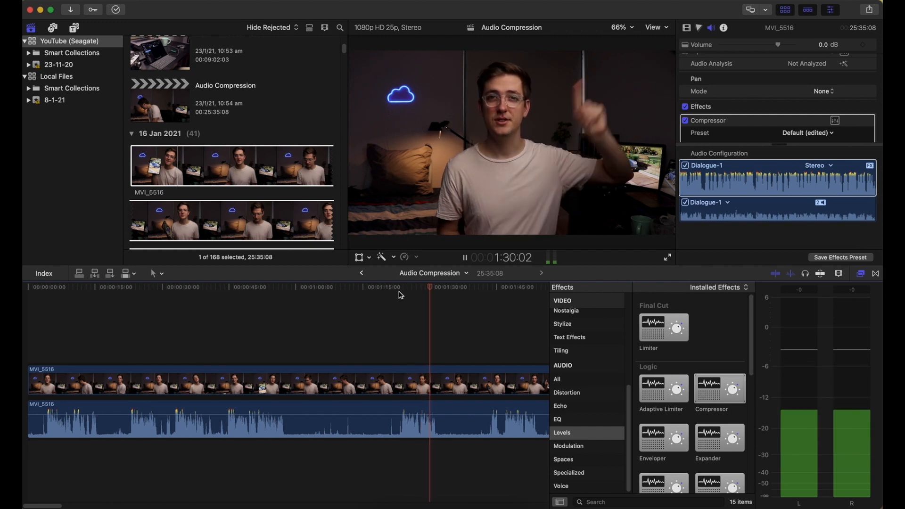
pyautogui.press('space')
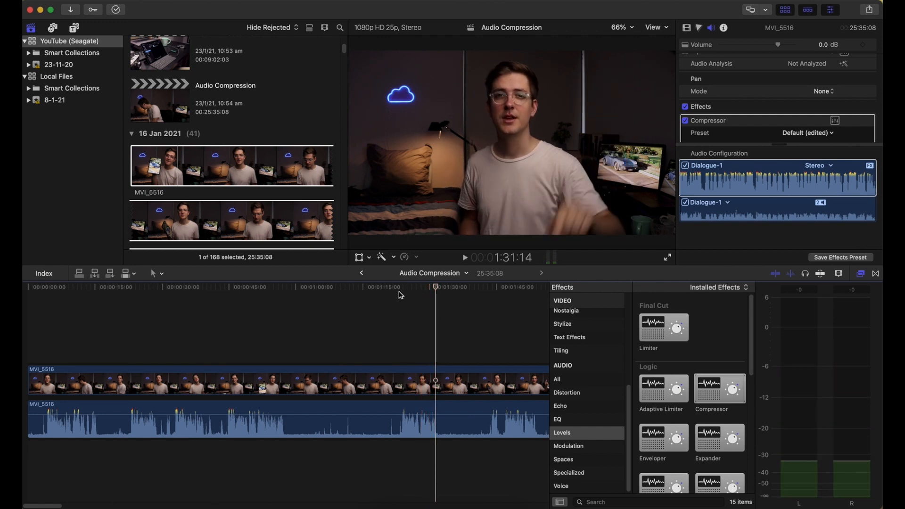